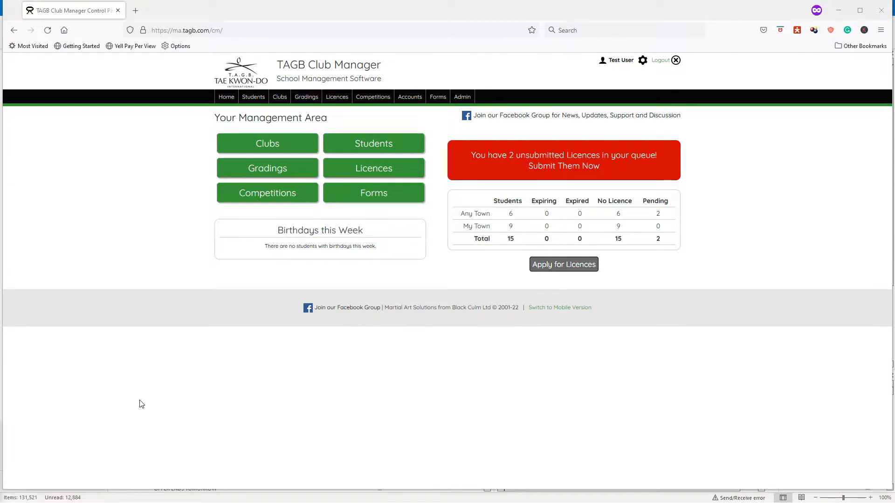
- Open the students' Attendance Register and view the list of available classes
mouse_move(252, 103)
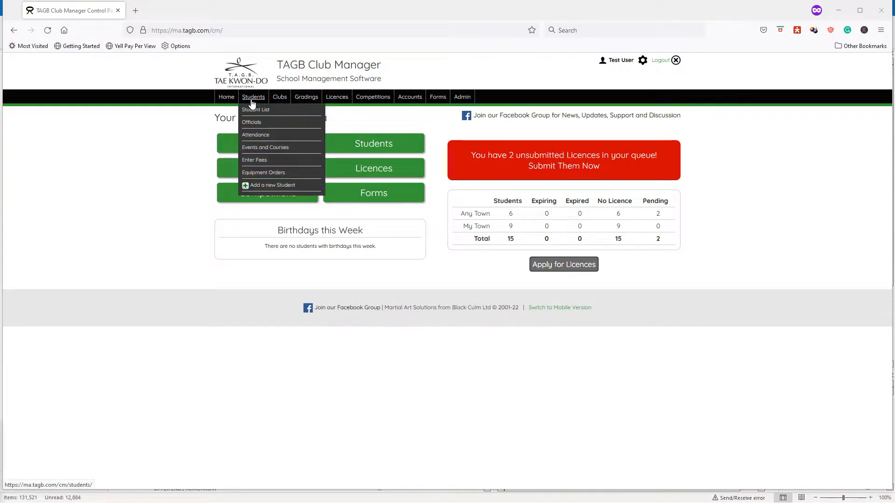
left_click(252, 136)
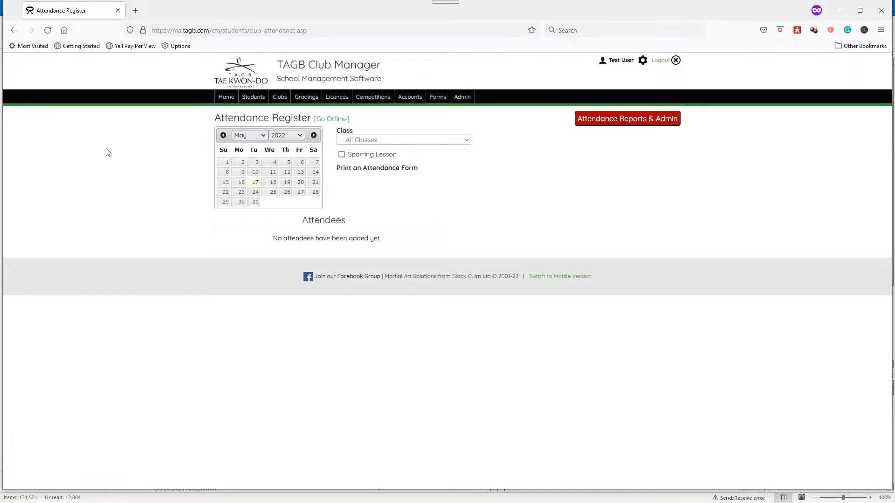
left_click(378, 140)
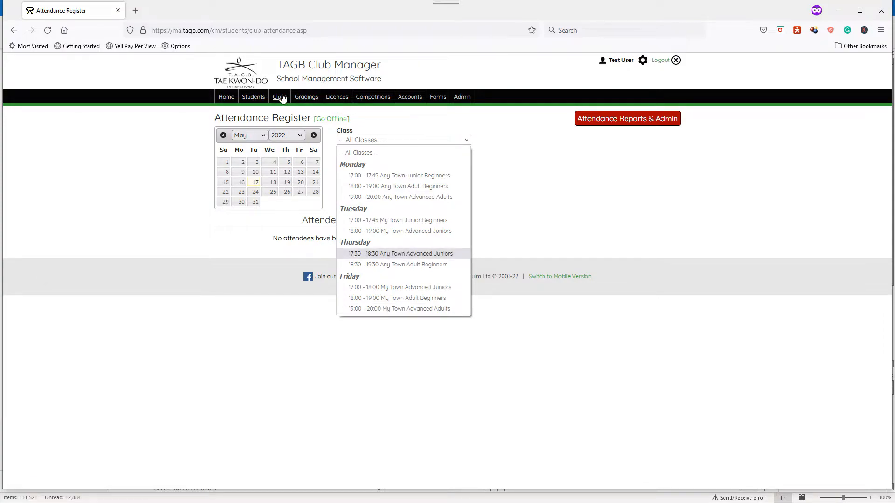
- Open the Any Town club record, view its form for adding a new class, and cancel the form
mouse_move(282, 99)
left_click(282, 115)
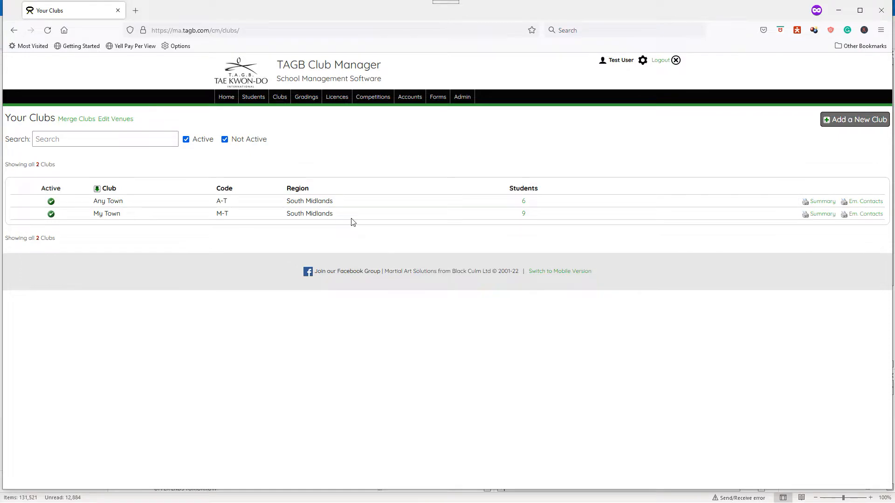
left_click(116, 203)
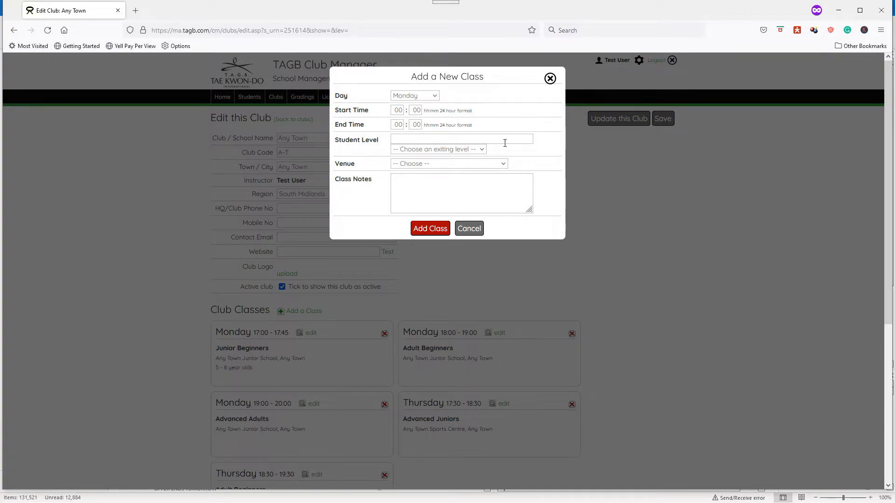
left_click(469, 229)
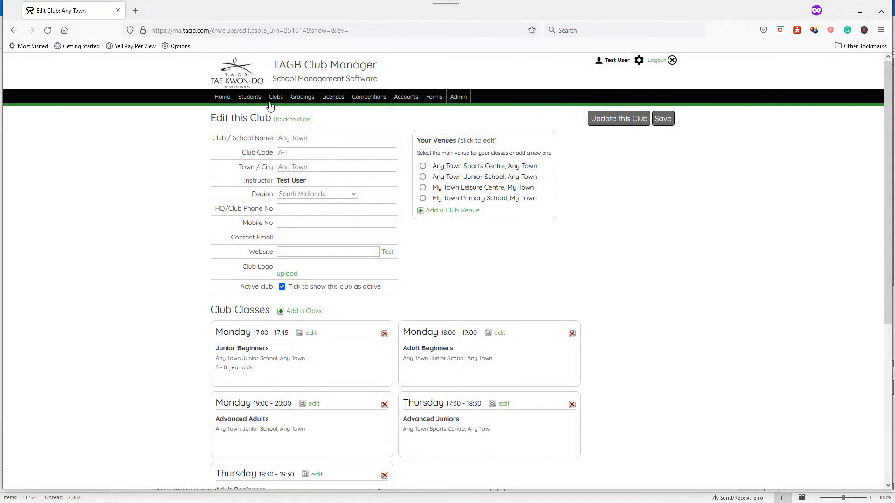
- Open the Attendance Register and choose the Tuesday 17:00 - 17:45 My Town Junior Beginners class
mouse_move(250, 97)
left_click(257, 134)
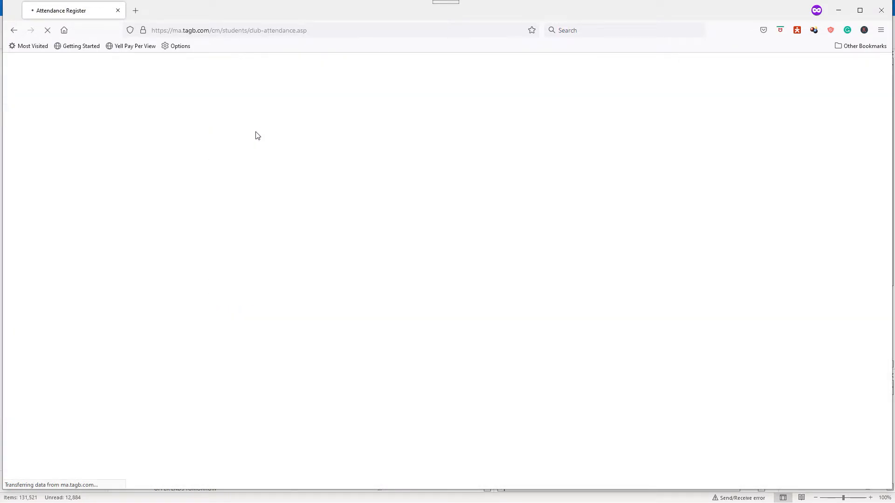
left_click(407, 141)
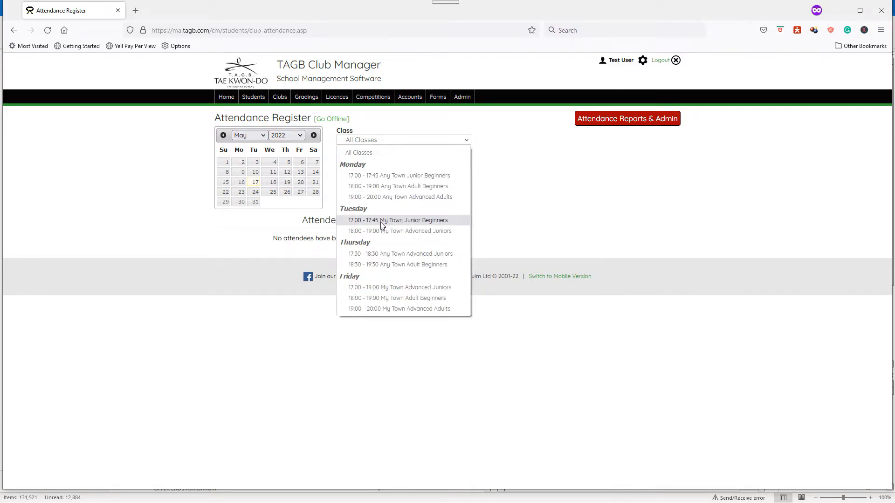
left_click(420, 222)
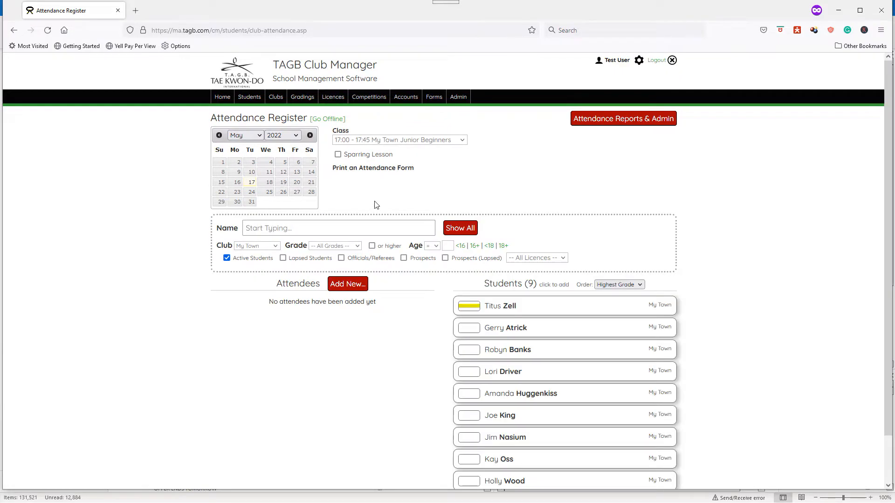
- Add the second, third, fourth and seventh students of the My Town list to the class attendees
scroll(705, 237, "down", 2)
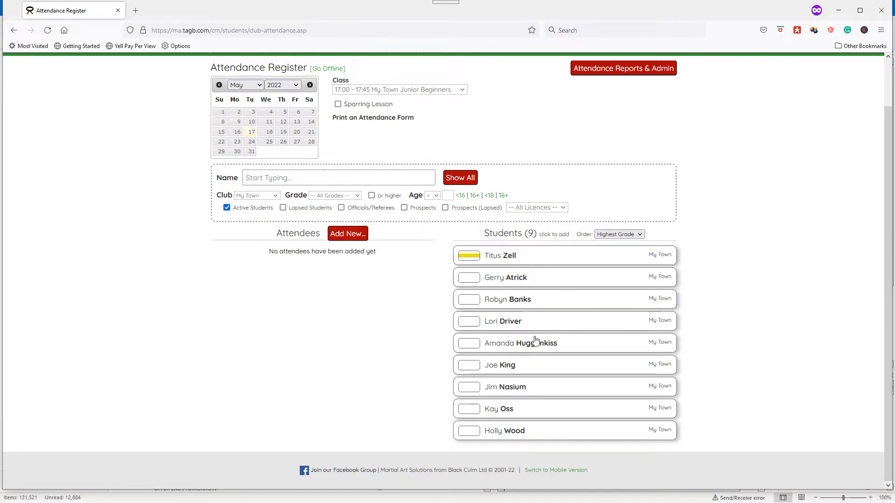
left_click(543, 279)
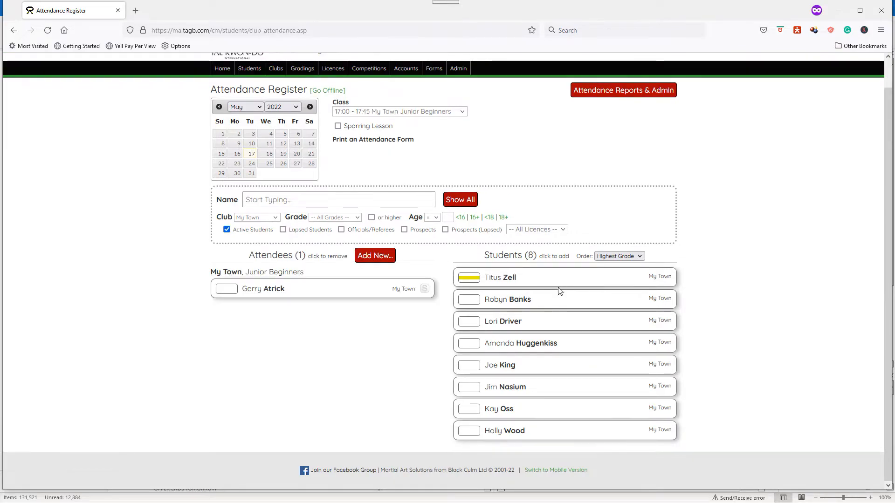
left_click(550, 299)
left_click(568, 326)
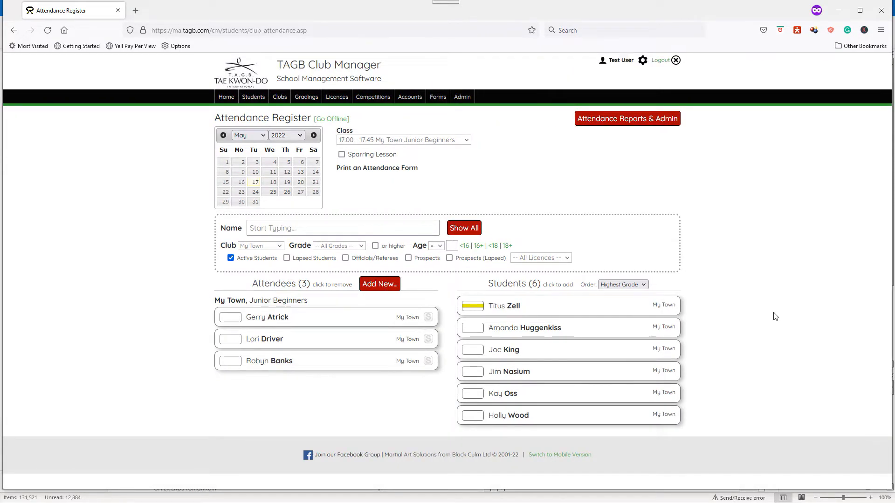
left_click(557, 371)
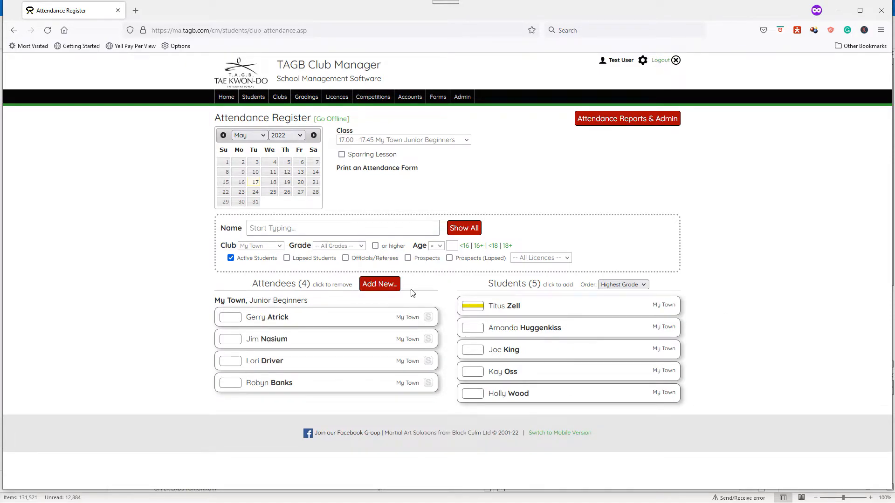
- Filter the students by the Any Town club and add the first, third, fifth and sixth listed students to the attendees
left_click(267, 247)
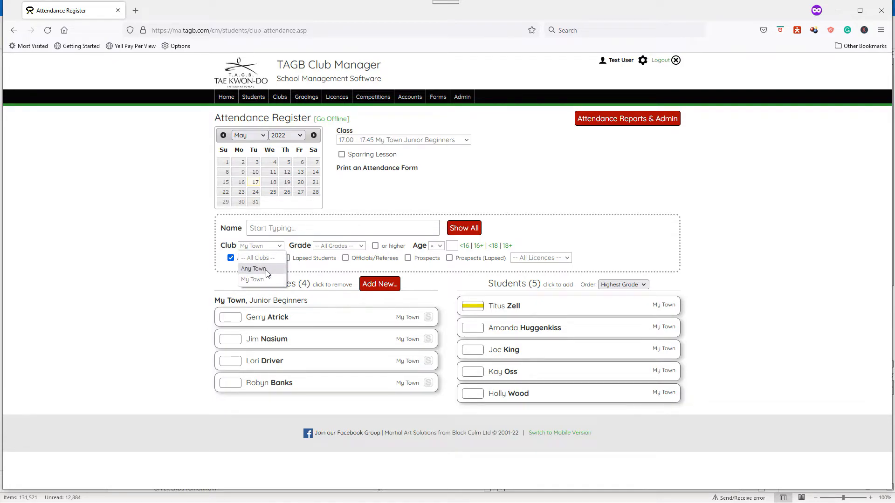
left_click(268, 269)
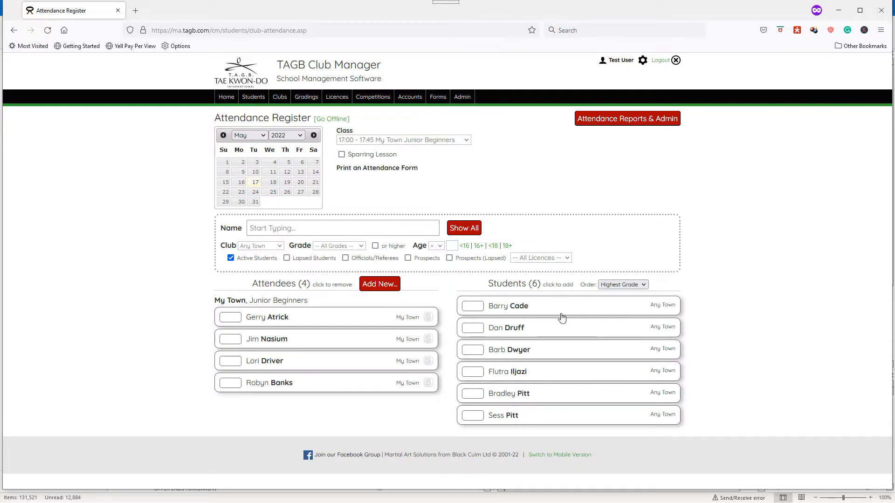
left_click(557, 308)
left_click(557, 328)
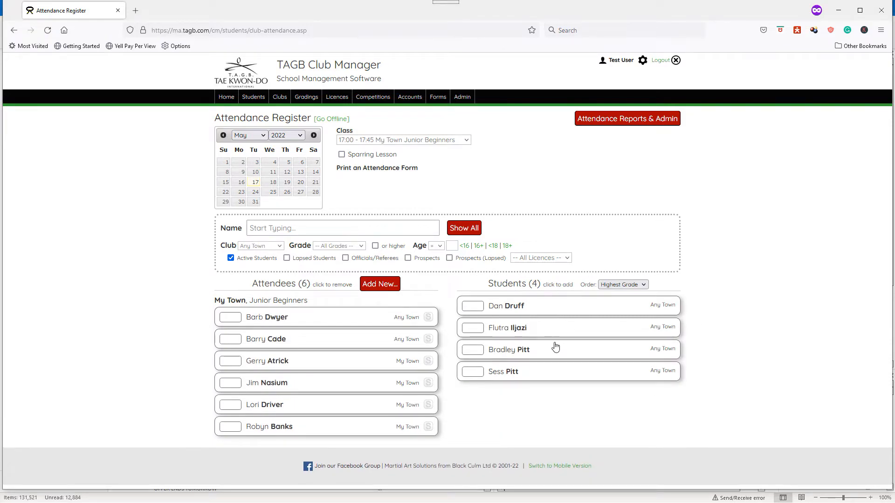
left_click(555, 347)
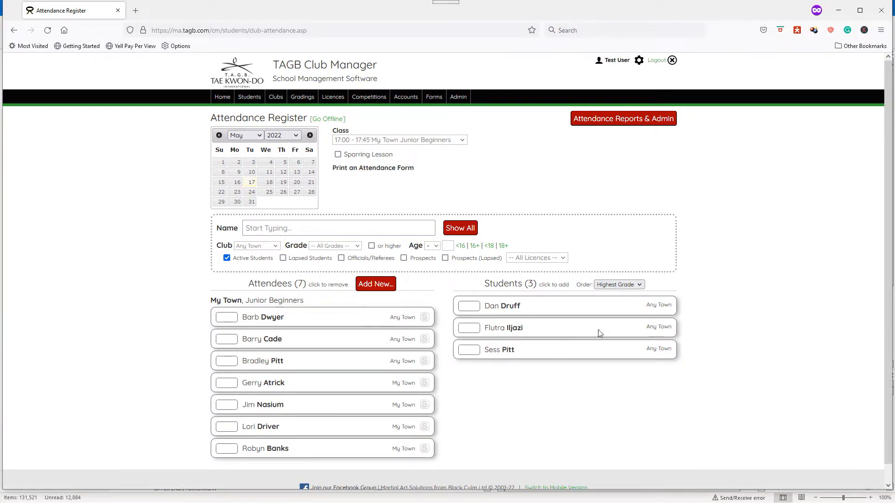
left_click(555, 359)
- List the students of all clubs, and set the club filter back to My Town
scroll(726, 313, "down", 1)
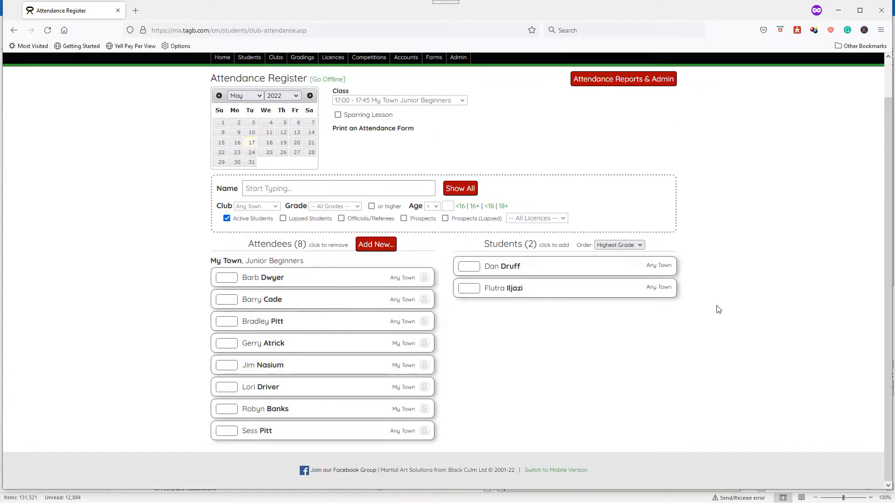
left_click(257, 206)
left_click(257, 220)
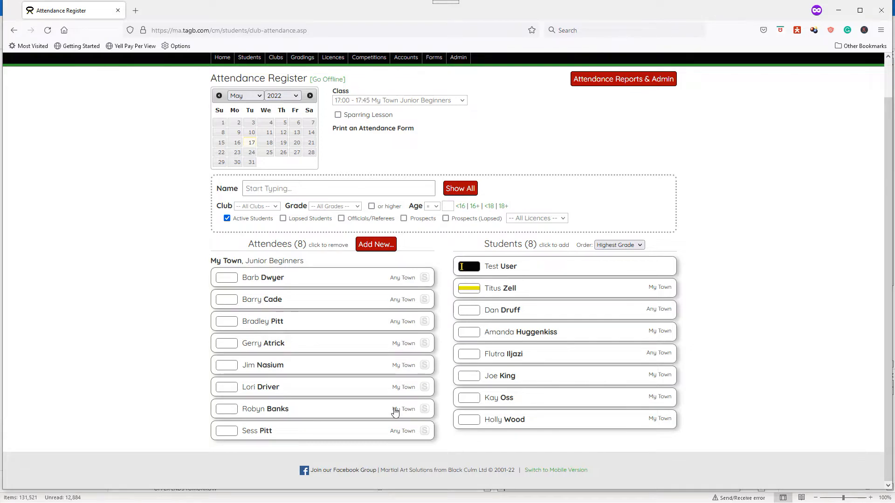
left_click(263, 208)
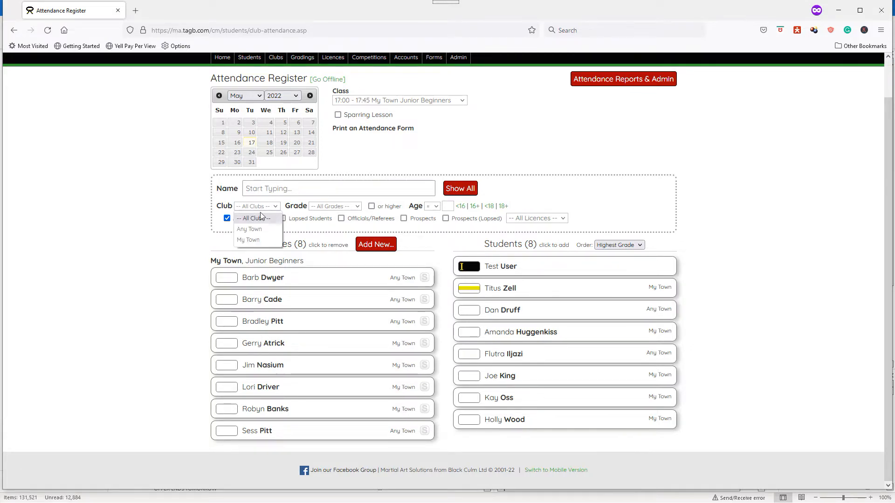
left_click(248, 240)
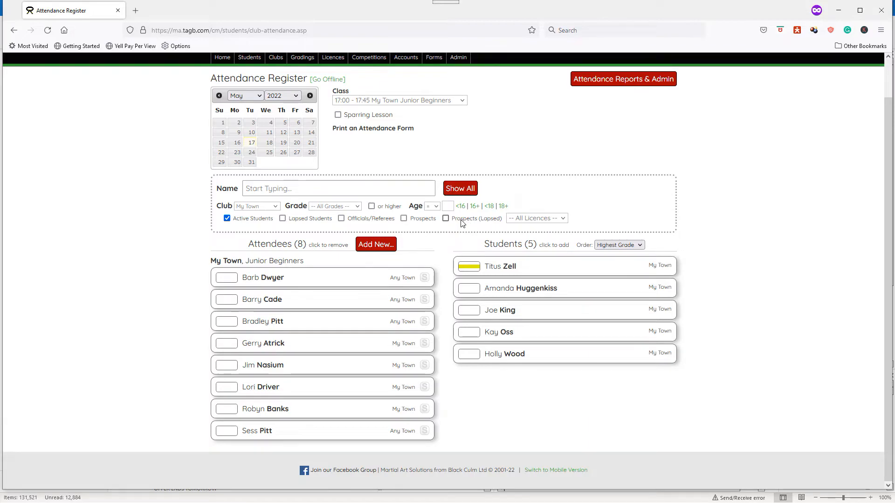
- Start a new student / prospect entry, fill in the forename and surname, and keep My Town as the club
left_click(376, 245)
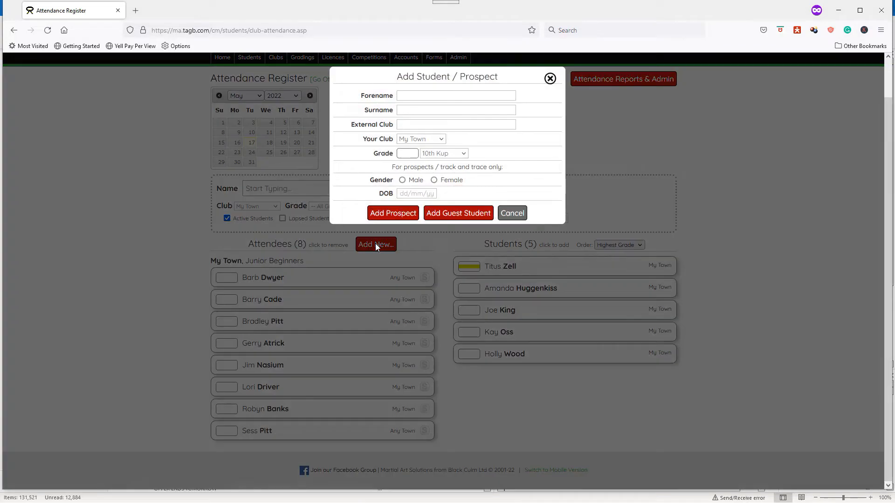
left_click(422, 98)
key("Tab")
type("O'Shea")
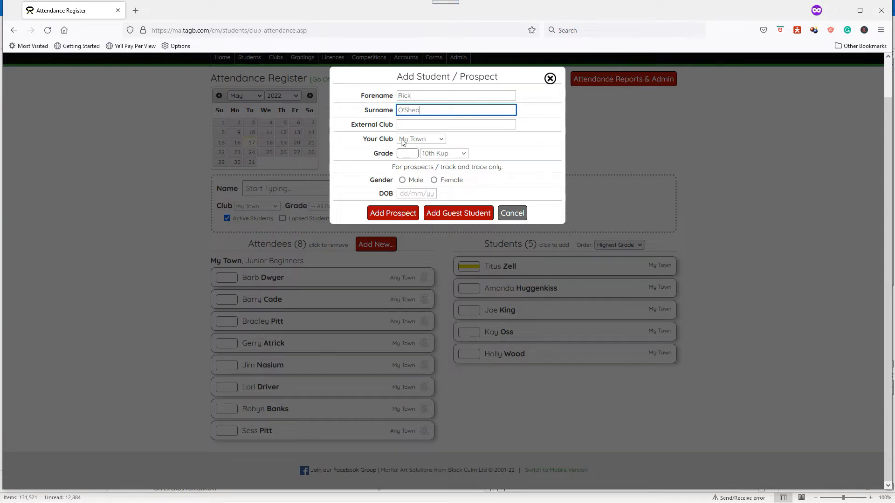
left_click(431, 140)
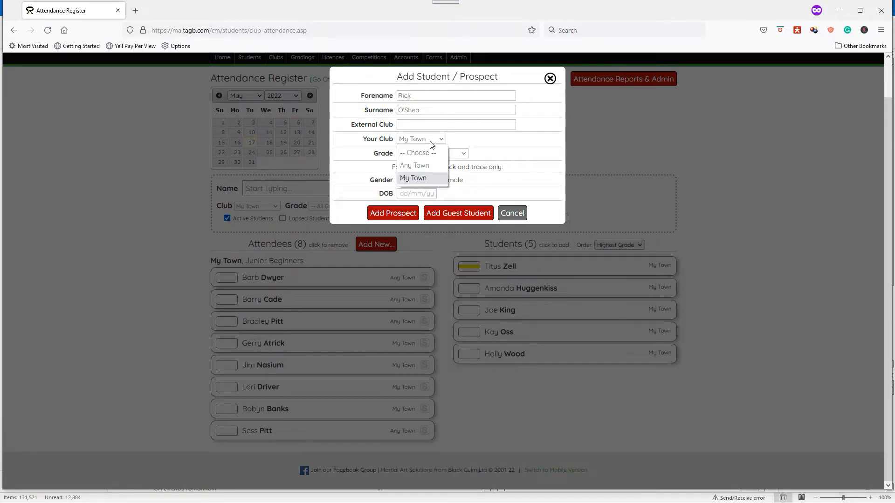
left_click(430, 142)
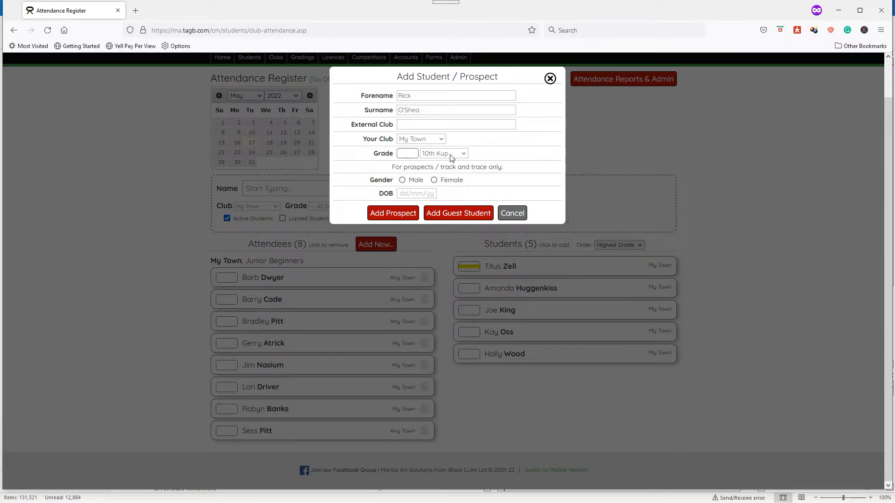
- Set the new entry's gender to Male, enter the date of birth, and add the person as a prospect
left_click(402, 181)
left_click(410, 193)
type("22/")
type("0")
type("5/2")
type("006")
left_click(394, 214)
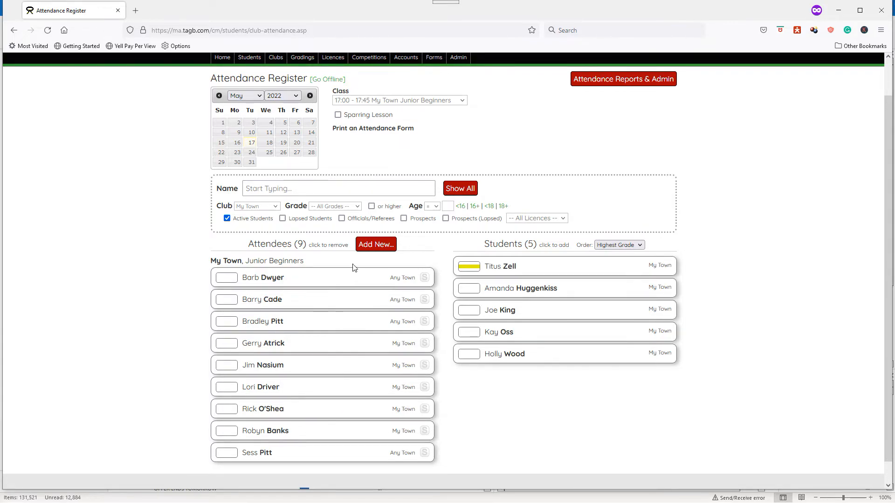
- Start another new student entry with the visitor's forename and surname, and enter Another Town as the external club
left_click(372, 246)
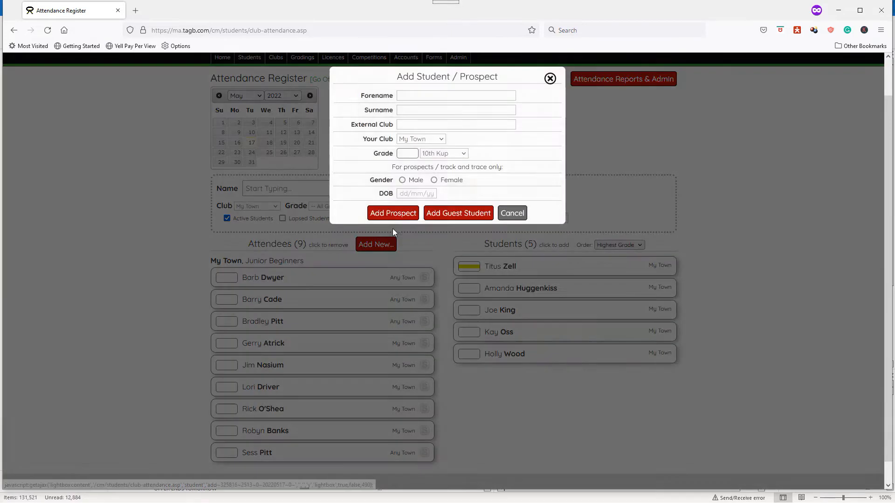
left_click(441, 95)
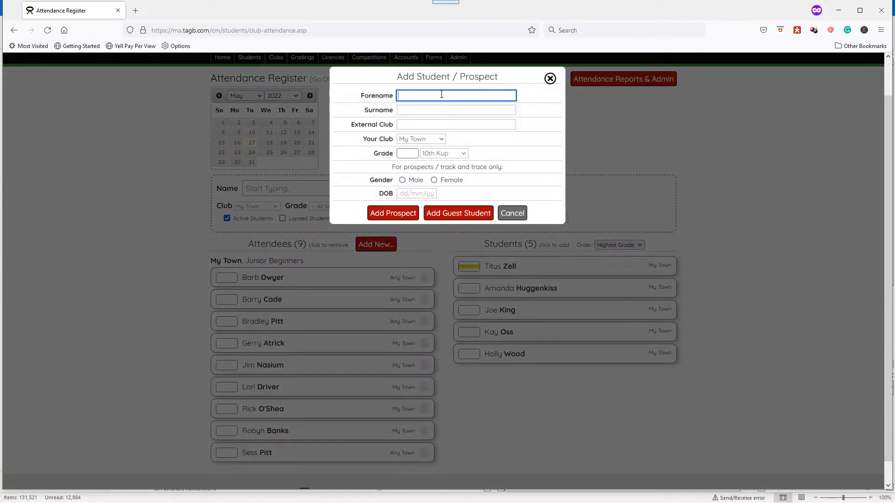
type("Stan")
key("Tab")
type("Lee")
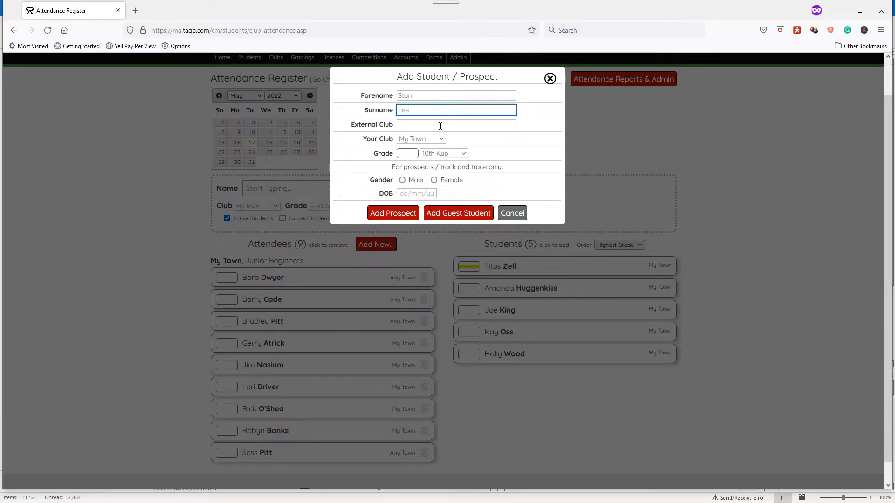
left_click(441, 124)
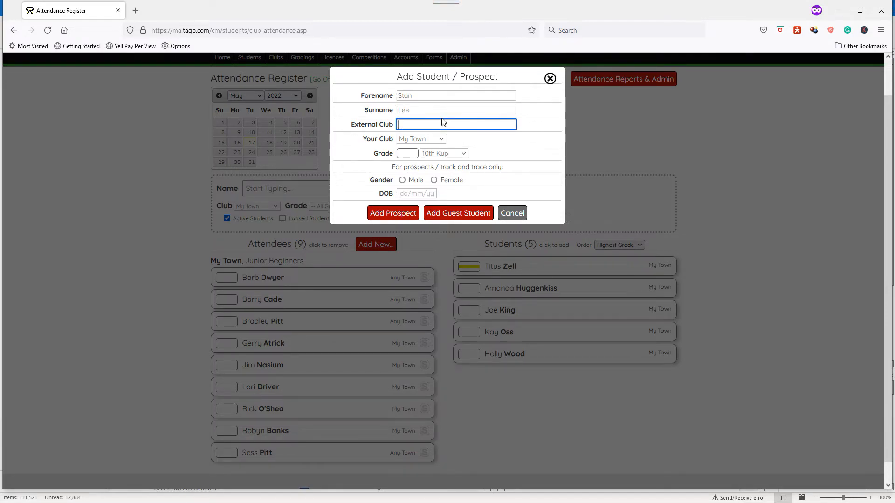
type("Another")
- Set the visitor's grade to 8th Kup and gender to Male, and add them as a guest student
left_click(443, 154)
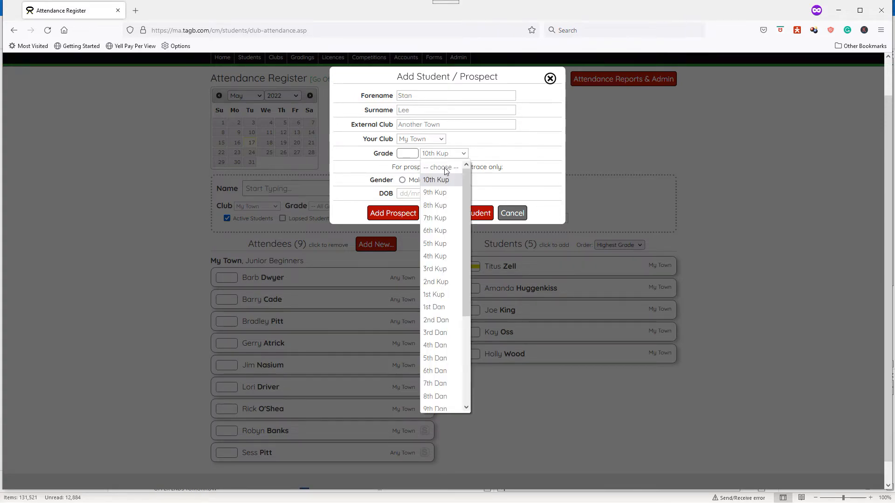
left_click(444, 206)
left_click(410, 183)
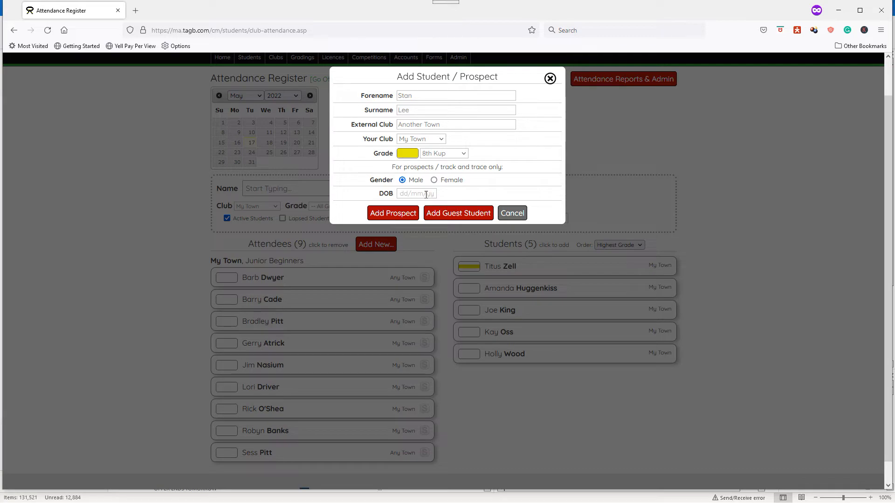
left_click(452, 214)
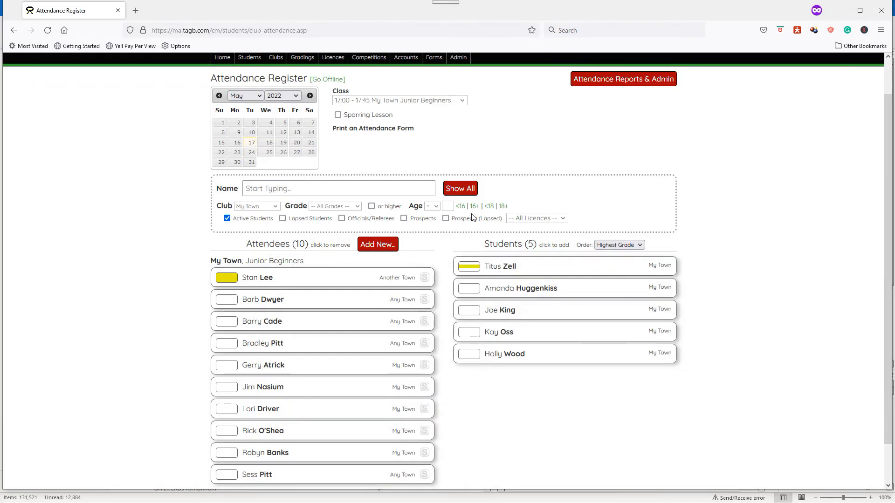
- Switch the register's class selection to All Classes to review the day's attendees
scroll(707, 233, "down", 2)
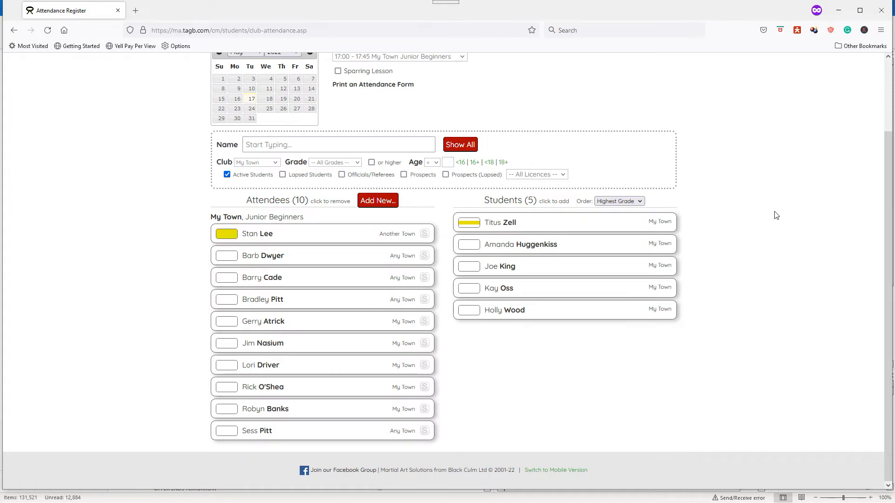
scroll(776, 215, "up", 2)
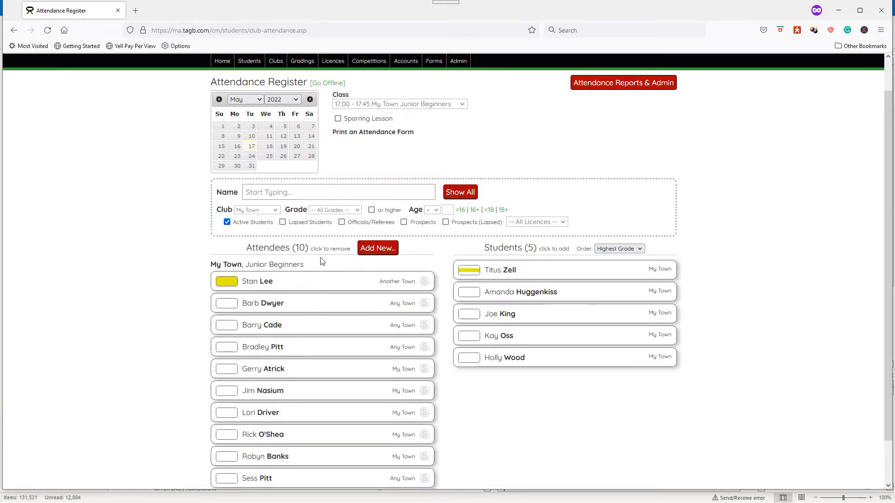
left_click(361, 105)
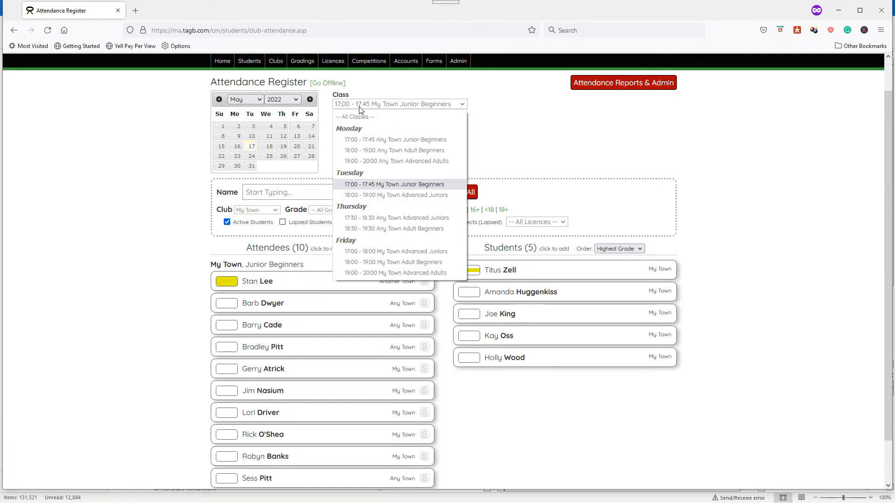
left_click(364, 117)
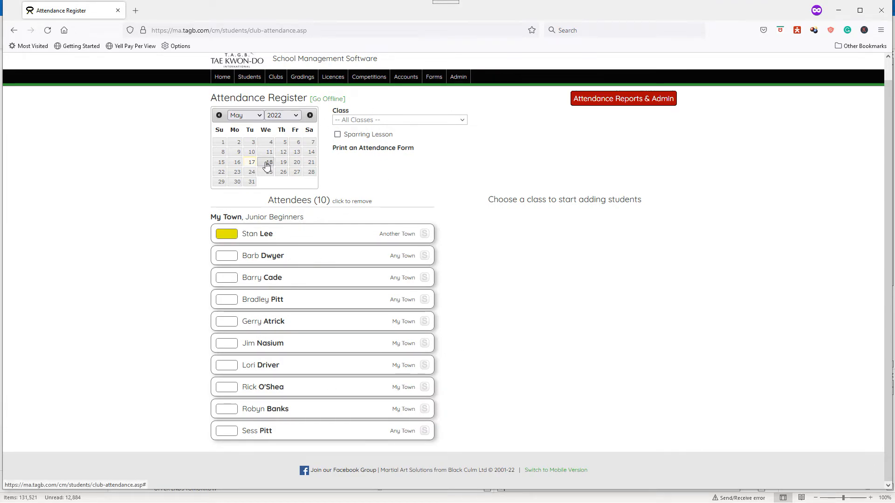
- Switch the register to 19 May 2022 and select the 17:30 - 18:30 Any Town Advanced Juniors class to view its available students
left_click(283, 163)
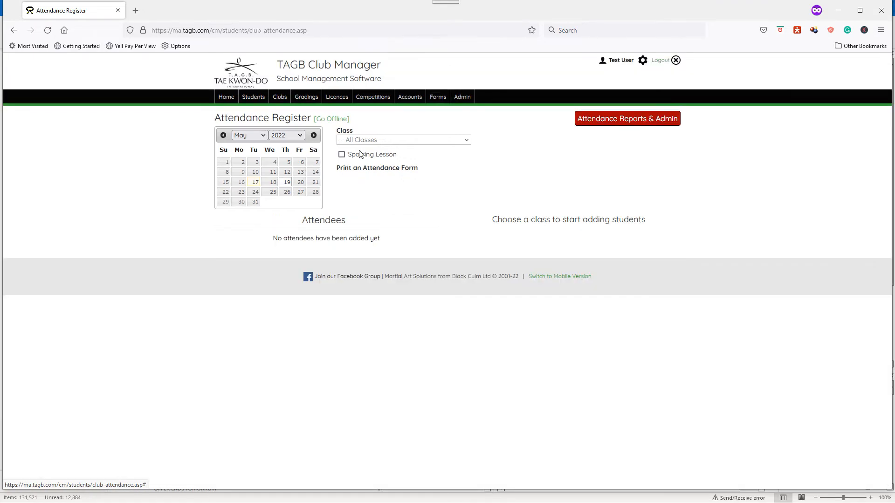
left_click(374, 140)
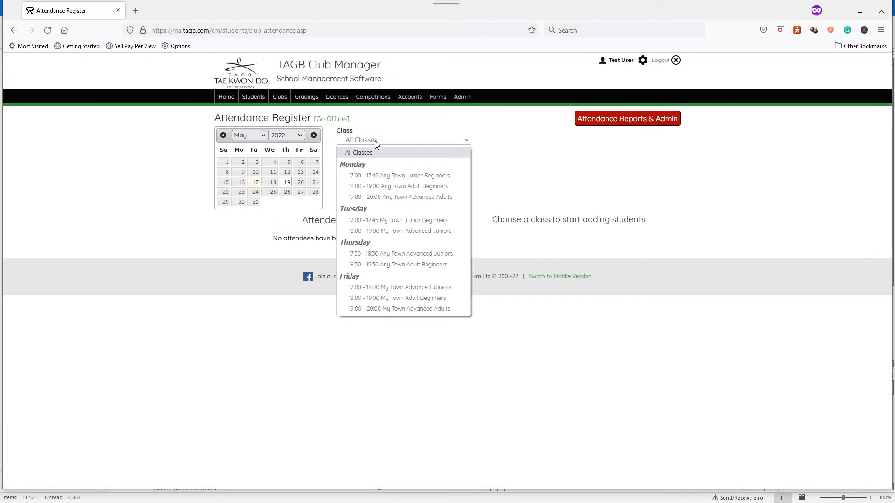
left_click(380, 253)
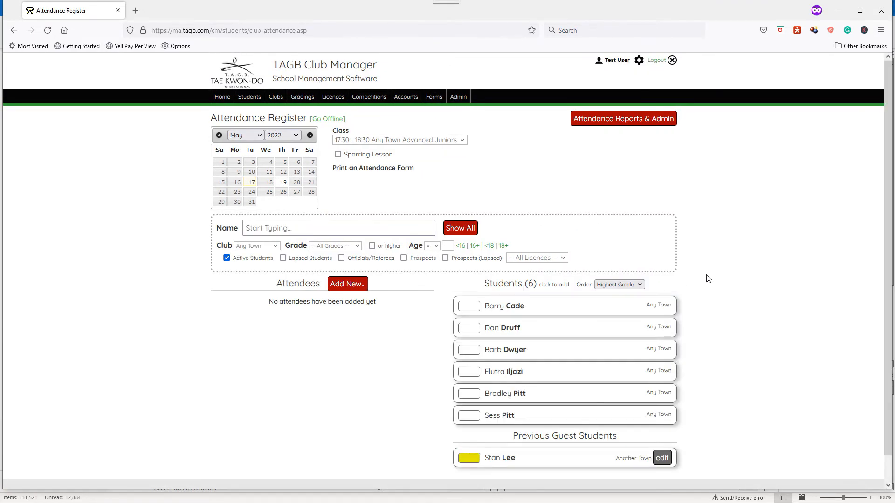
scroll(706, 277, "down", 1)
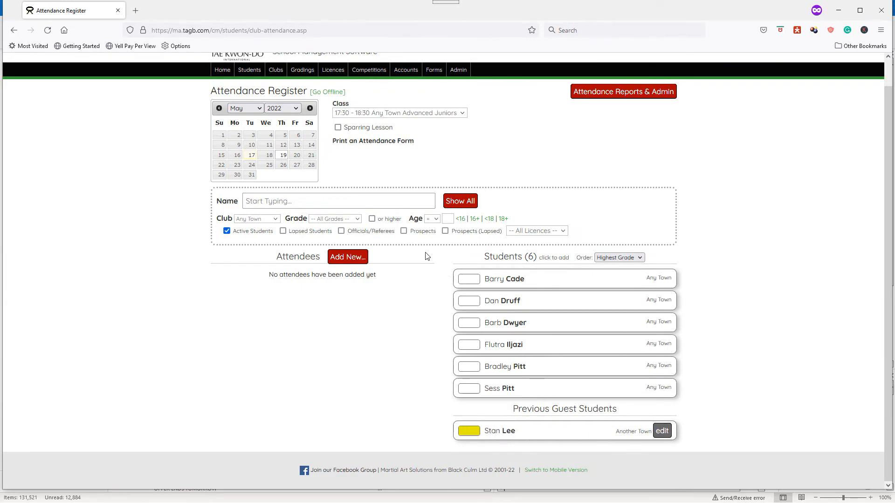
- Include prospects in the available students list, filter it to the My Town club, and review the listed people
left_click(415, 233)
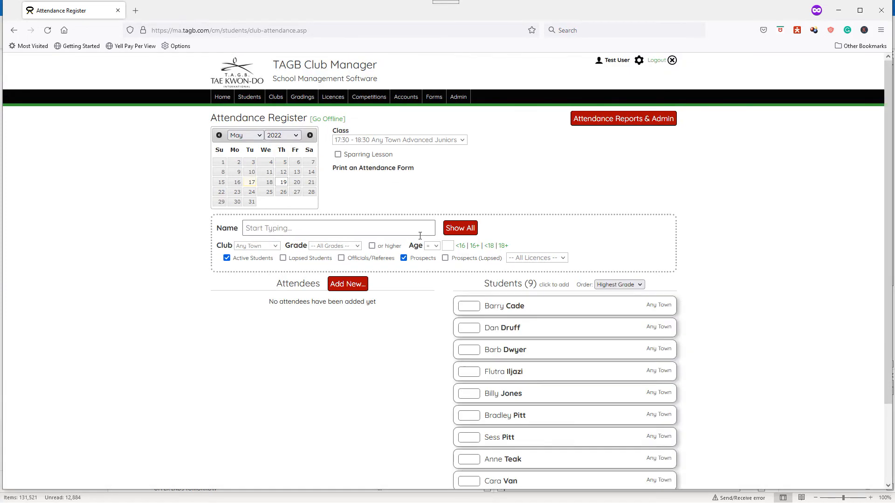
scroll(436, 249, "down", 2)
left_click(256, 153)
left_click(251, 187)
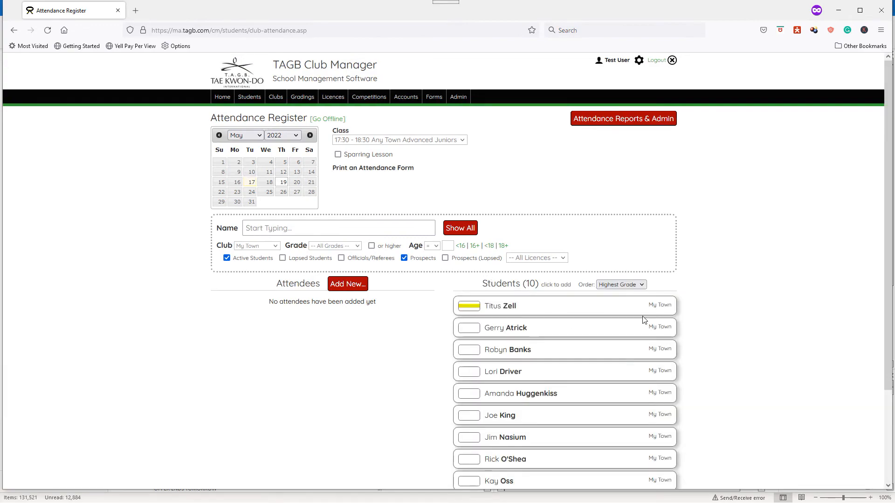
scroll(599, 326, "down", 3)
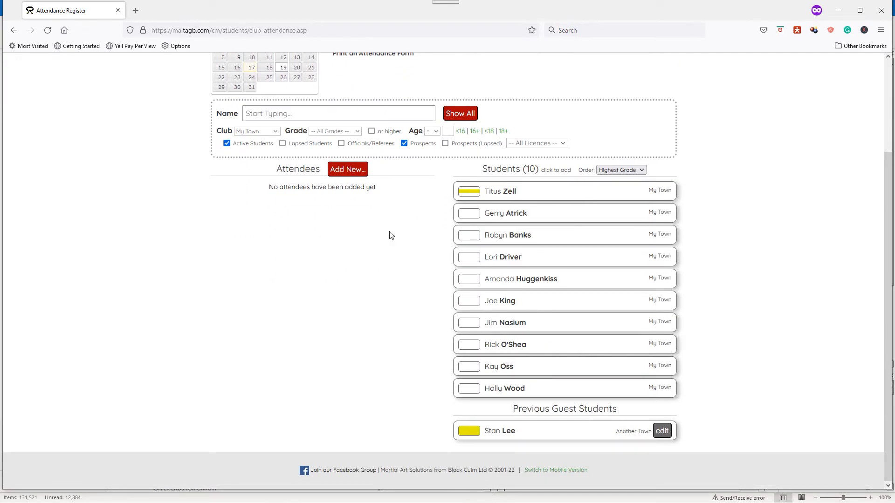
- Exclude prospects from the My Town student list and look through the remaining students and previous guests
left_click(412, 146)
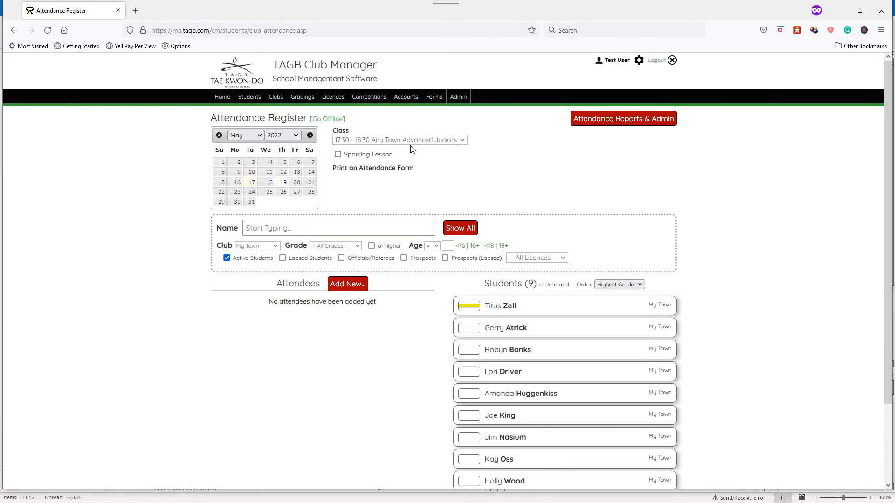
scroll(611, 279, "down", 1)
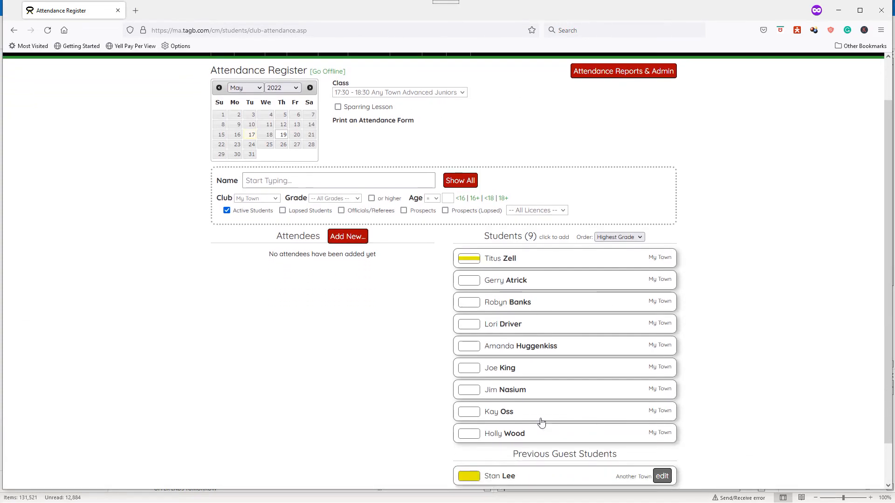
scroll(822, 292, "up", 1)
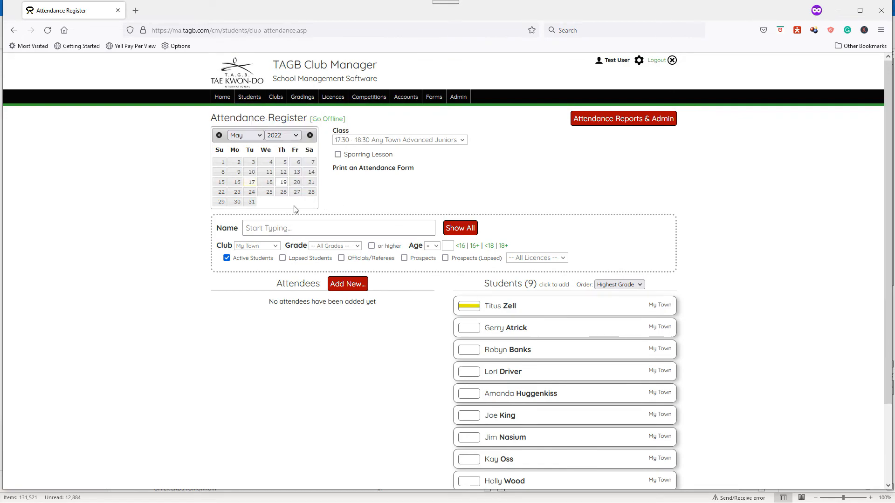
- Return the register to 17 May 2022 and show the attendees for All Classes
left_click(251, 182)
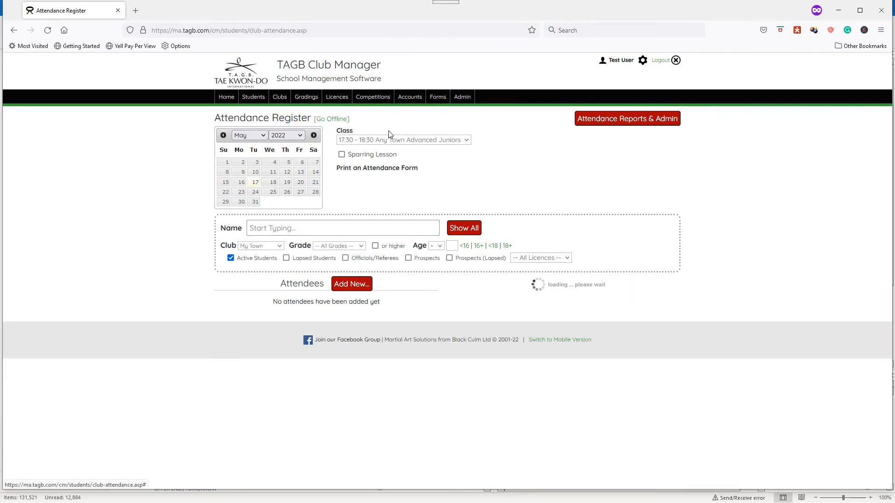
left_click(379, 141)
left_click(374, 153)
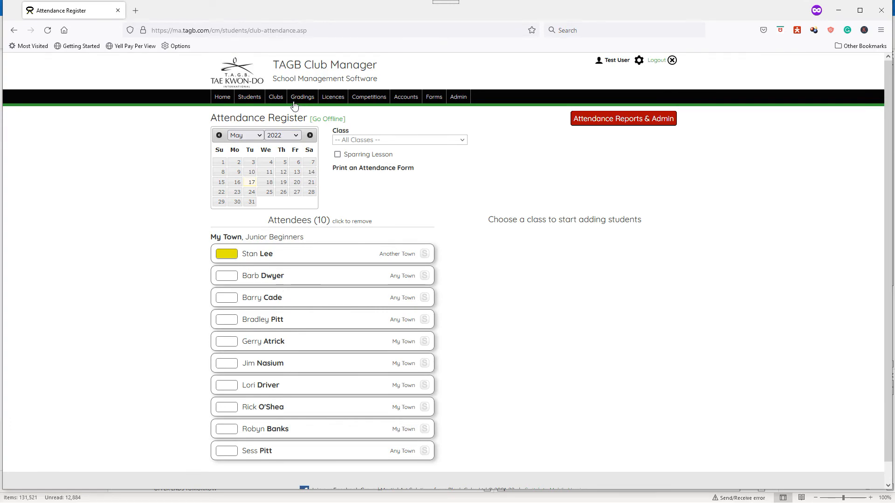
- From the Student List, open the record of the 56-year-old Any Town student and view their attendance history
mouse_move(256, 101)
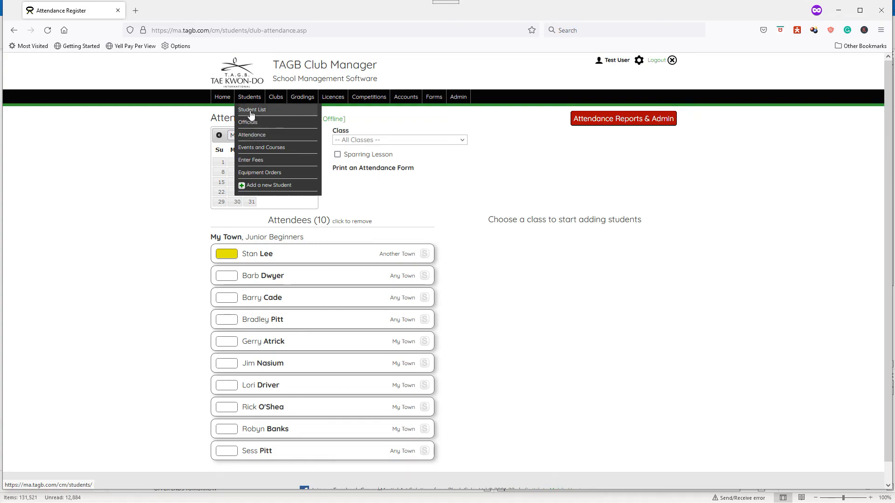
left_click(251, 115)
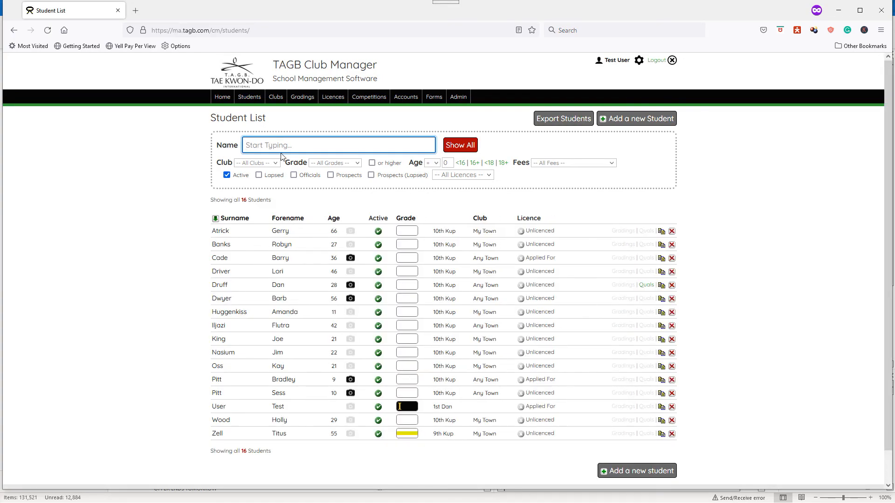
left_click(279, 299)
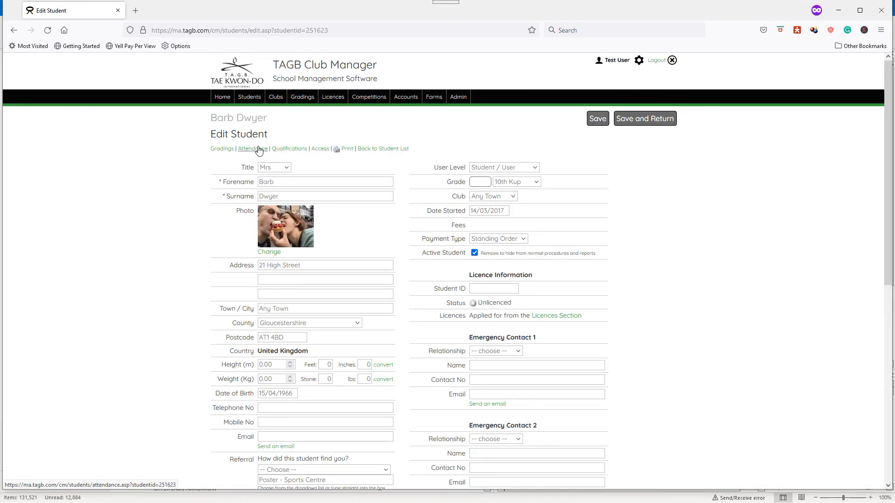
left_click(258, 149)
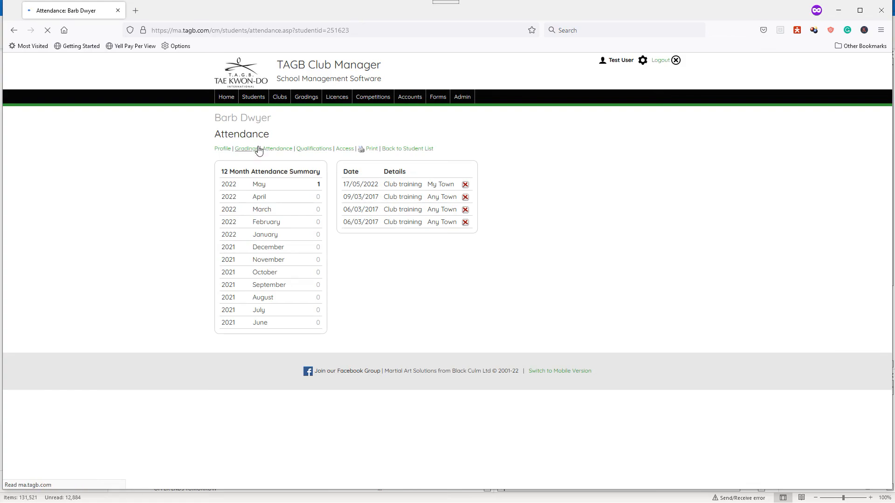